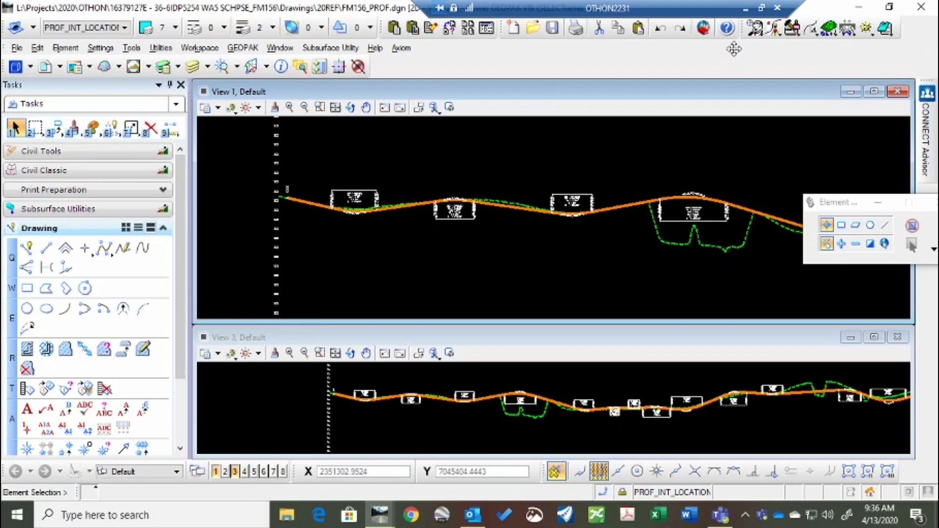
Open the FM 156.prj project under the first listed project user and minimize its Road Project window
left_click(755, 29)
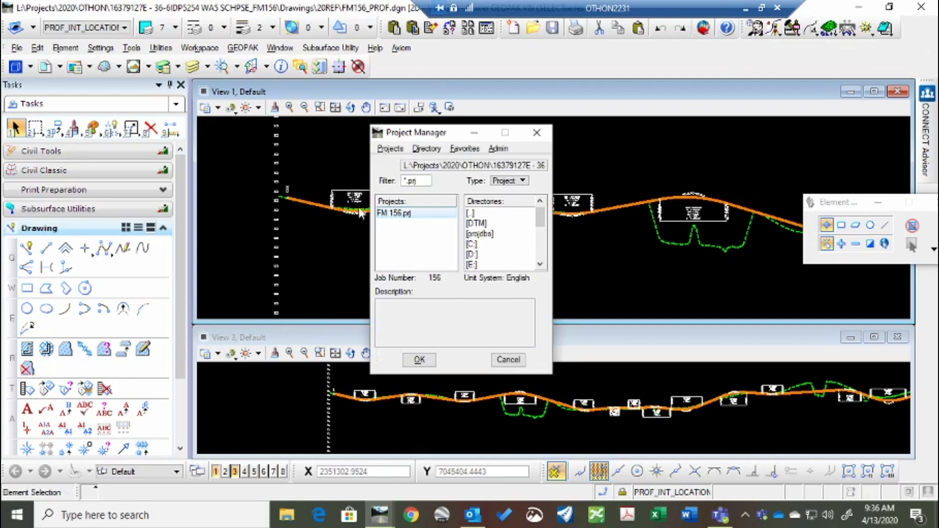
double_click(385, 215)
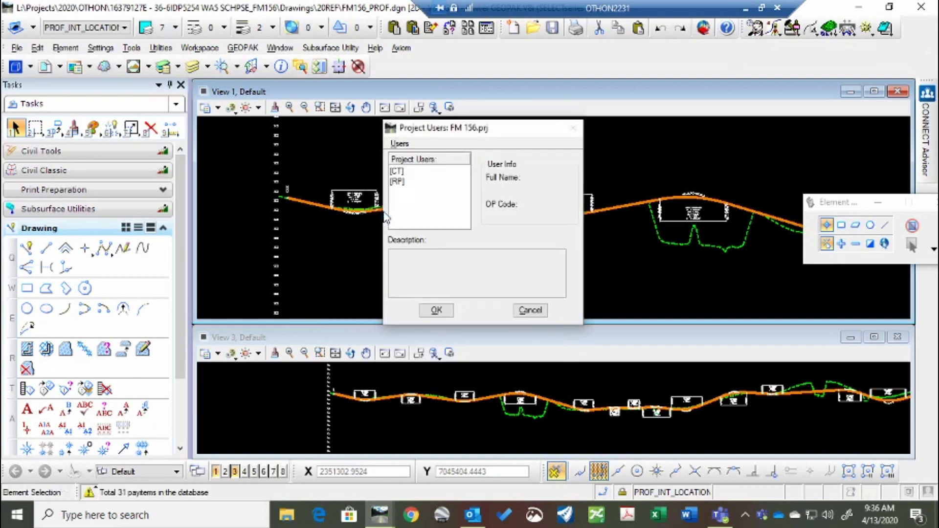
double_click(397, 172)
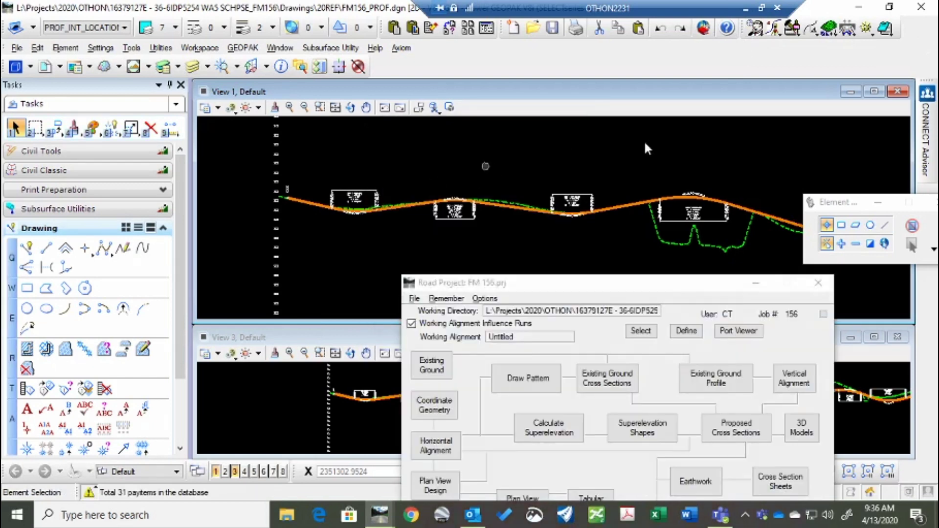
left_click(755, 283)
Open Active Chain Control and make CL156PR the active chain for job 156
left_click(755, 29)
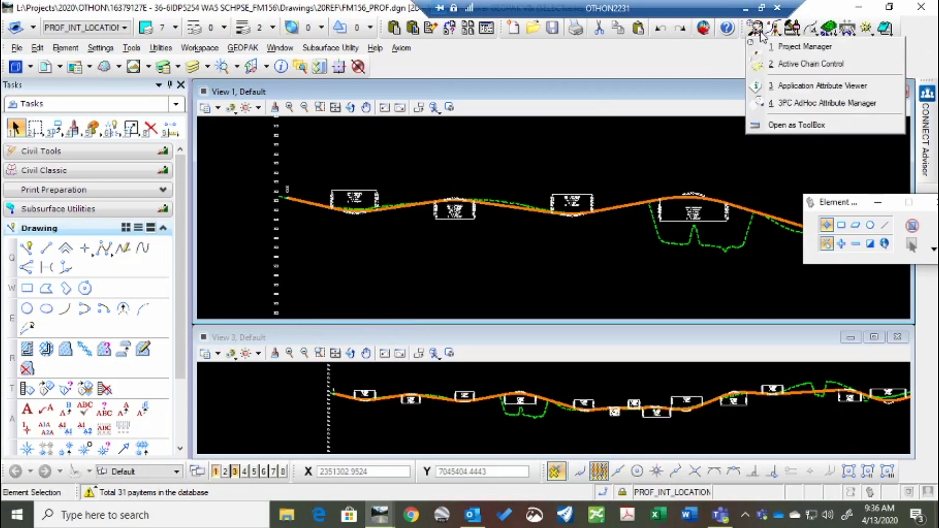
left_click(810, 64)
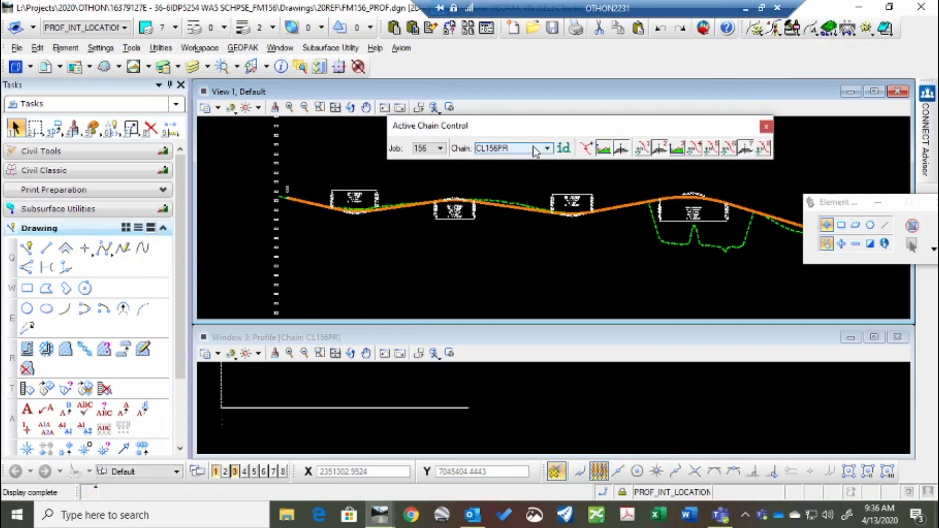
left_click(535, 148)
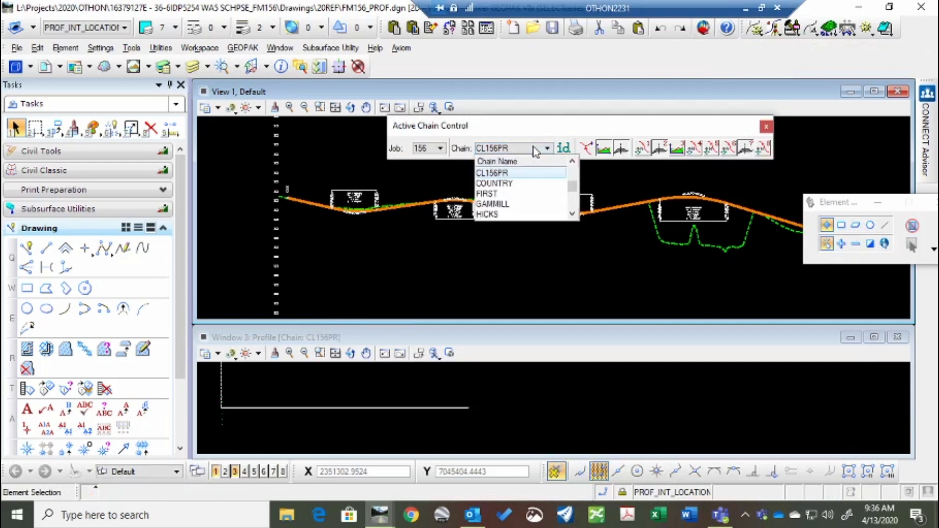
left_click(496, 173)
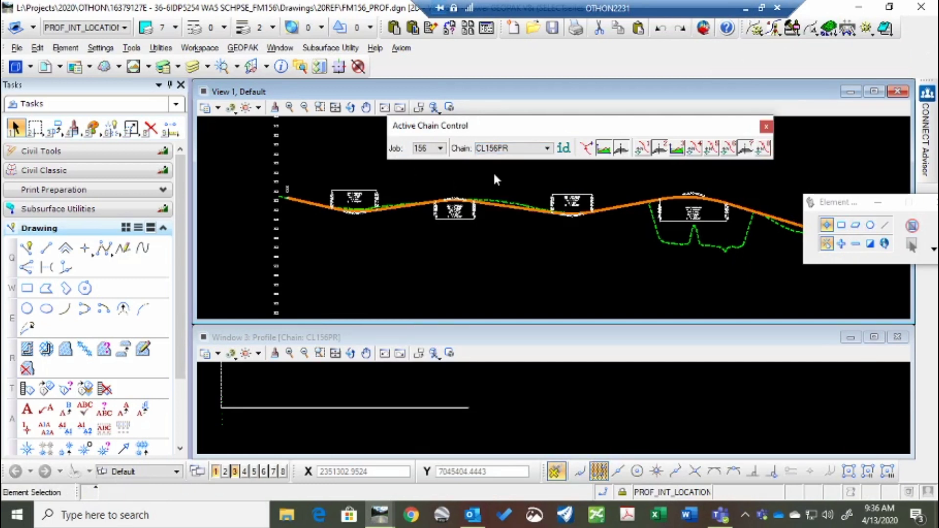
right_click(642, 152)
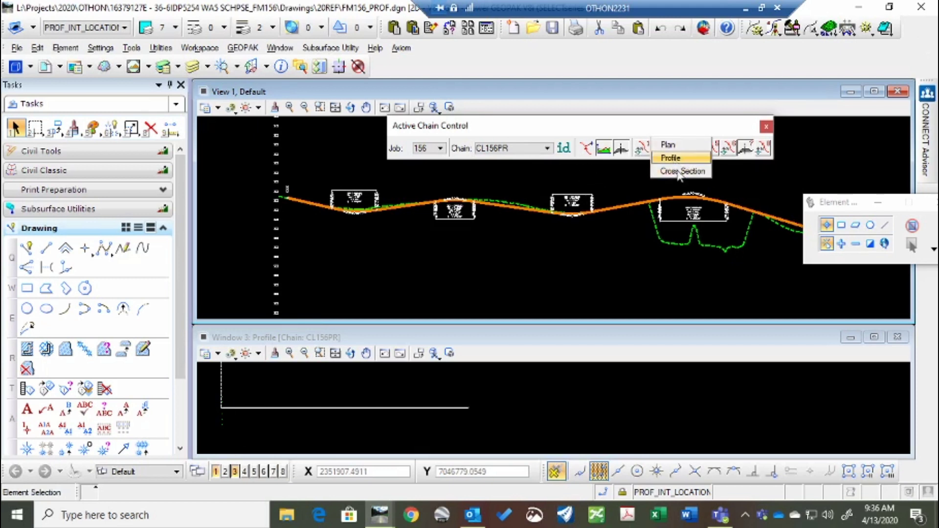
left_click(316, 159)
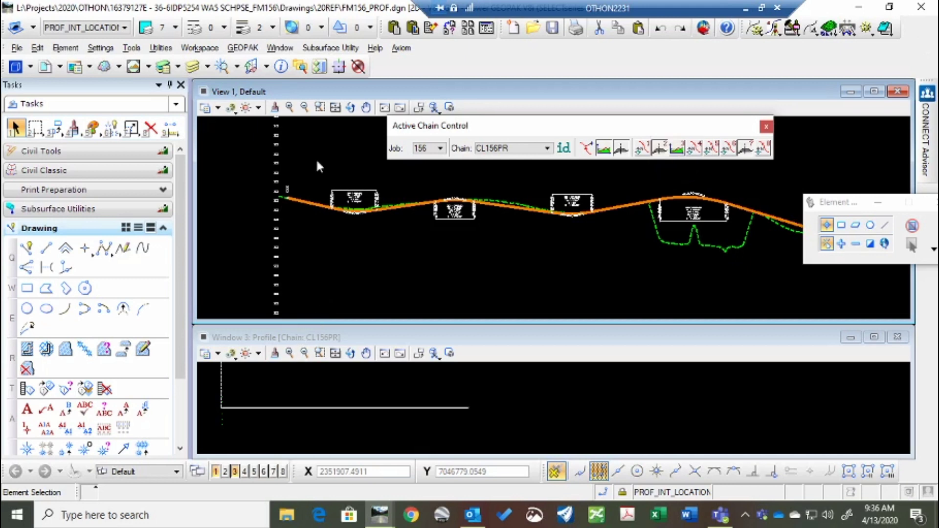
left_click(305, 197)
left_click(278, 330)
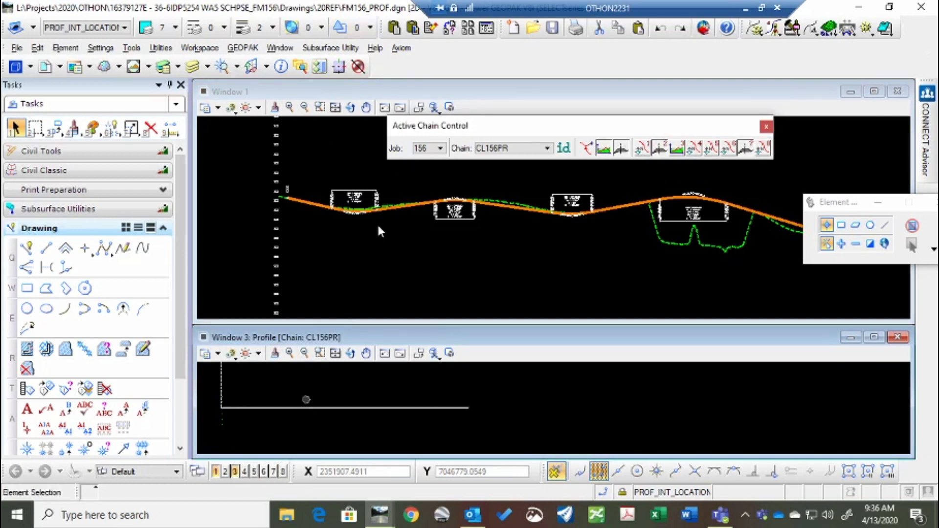
left_click(235, 472)
left_click(235, 471)
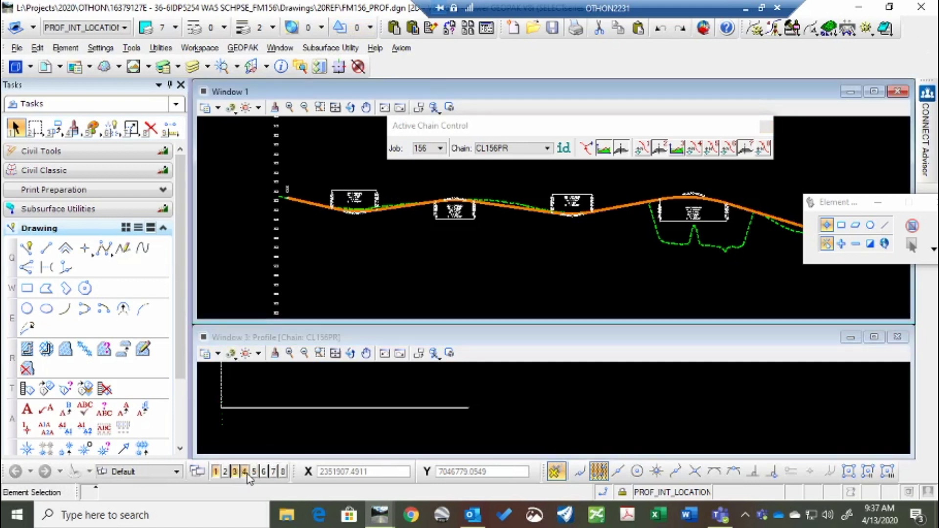
left_click(246, 472)
left_click(245, 473)
Set view 1 to the plan and view 3 to the profile of chain CL156PR, fitting the whole profile in view 3
left_click(642, 149)
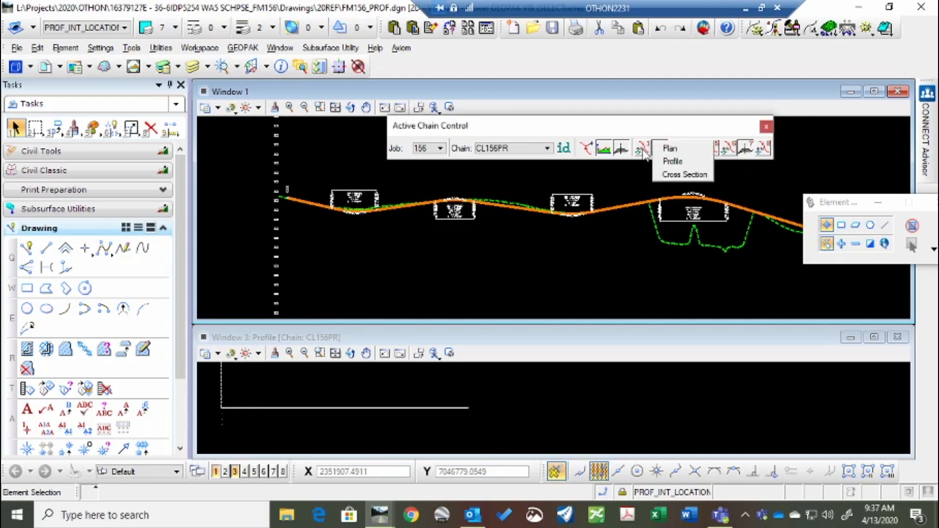
left_click(673, 149)
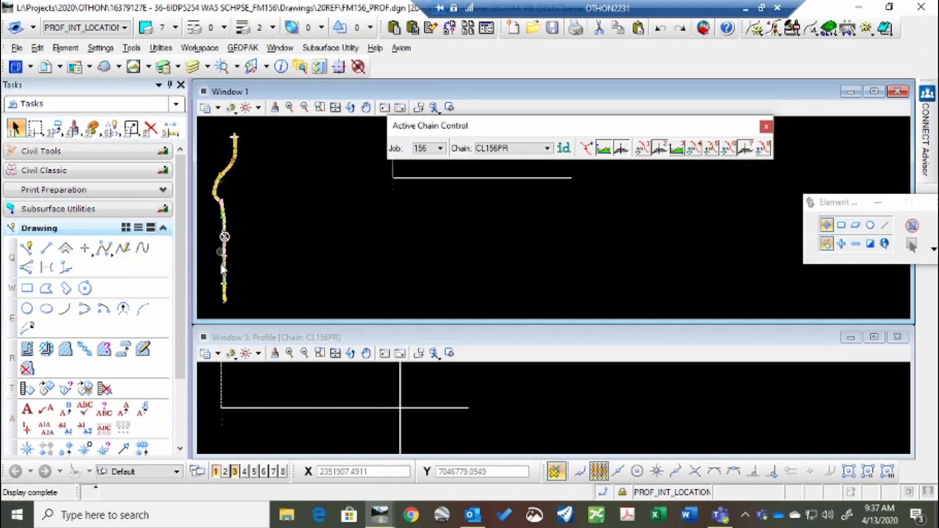
left_click(678, 149)
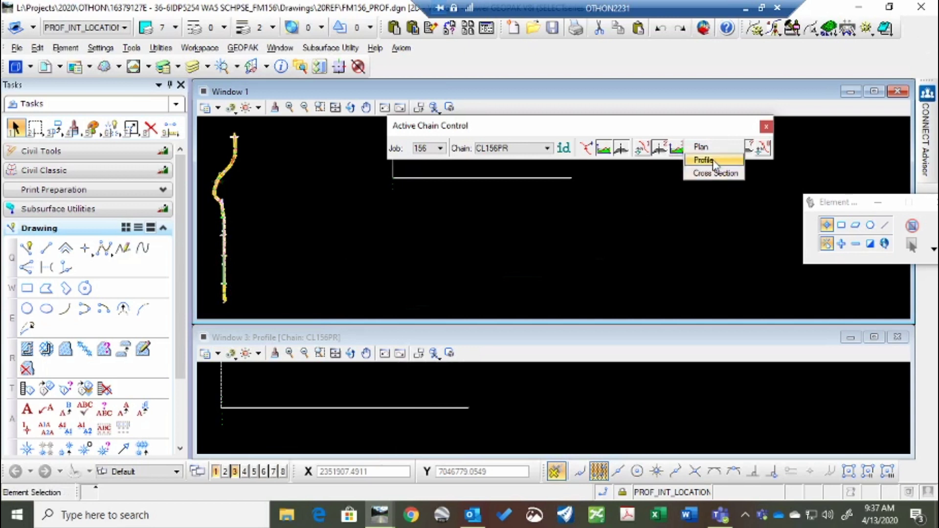
left_click(705, 160)
left_click(289, 352)
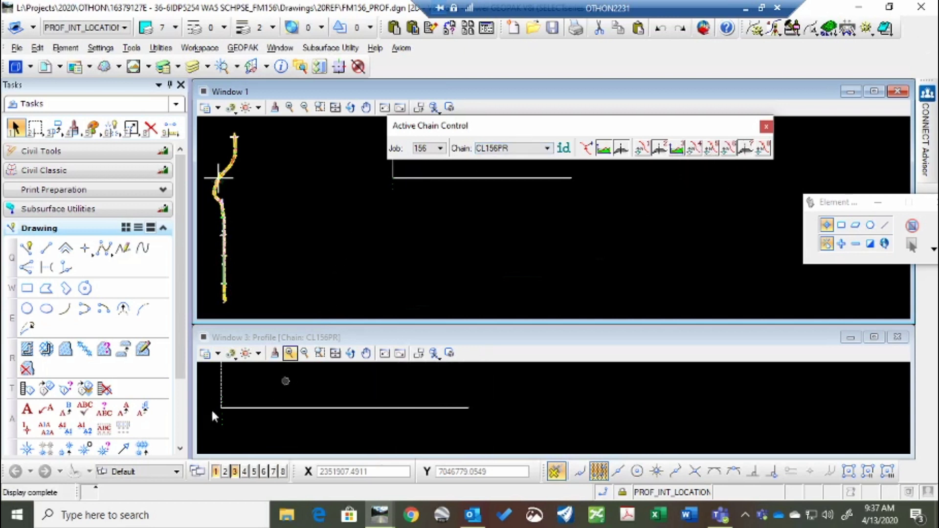
scroll(394, 410, "down", 5)
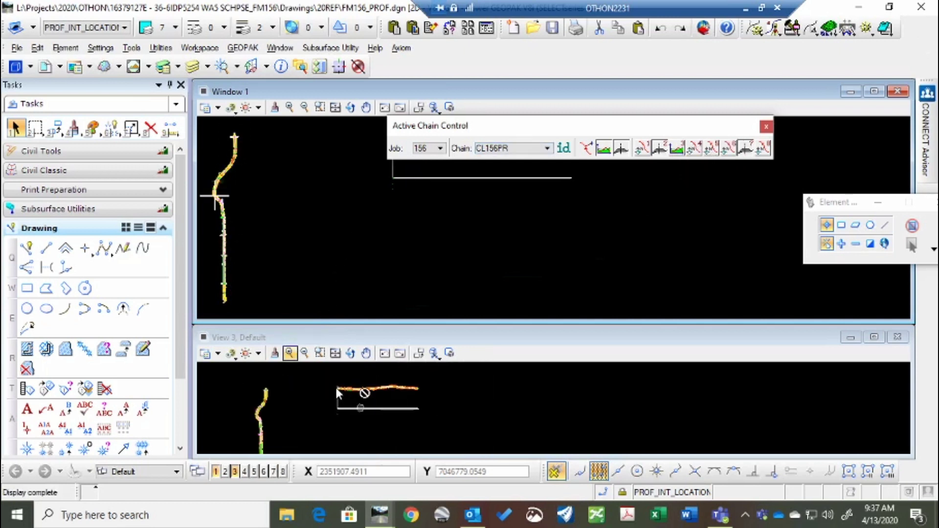
scroll(336, 388, "up", 5)
left_click(317, 393)
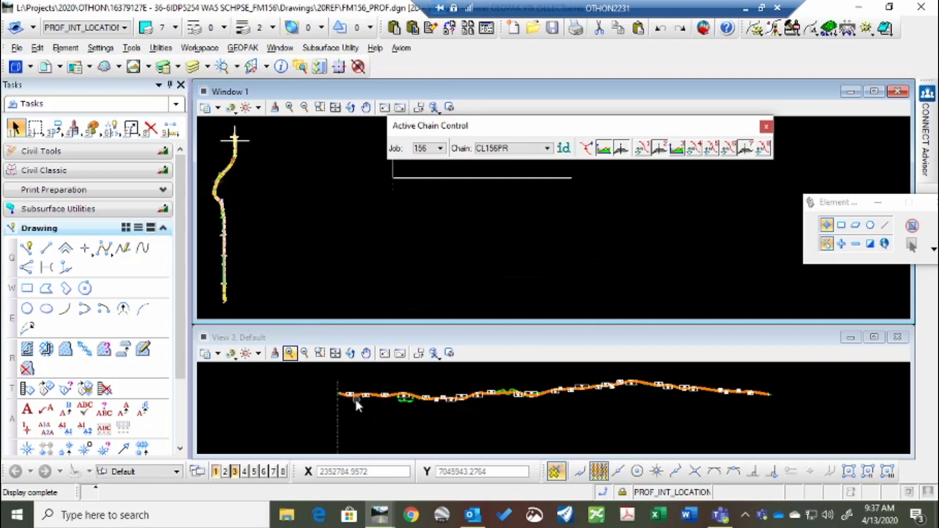
Open the Curvilinear Coordinates tool for the active chain and place its window over the empty area of the plan view
left_click(589, 152)
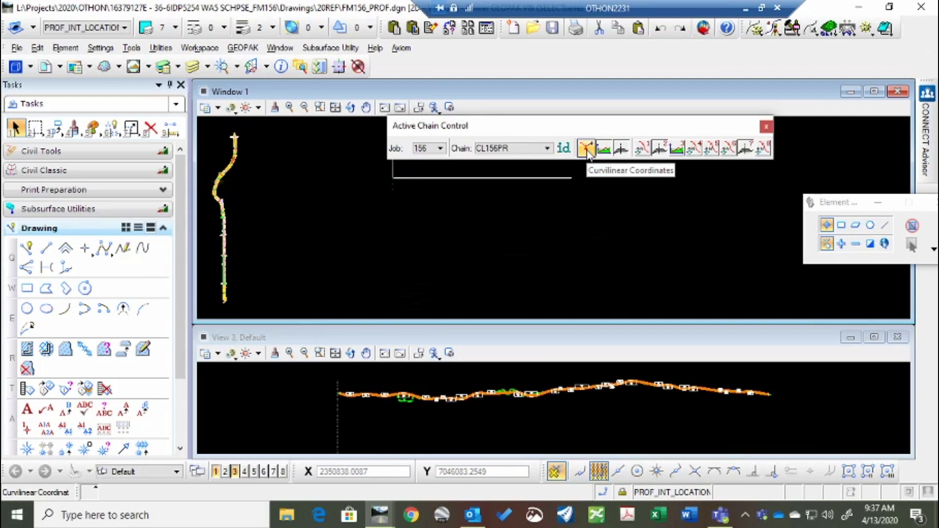
left_click(588, 153)
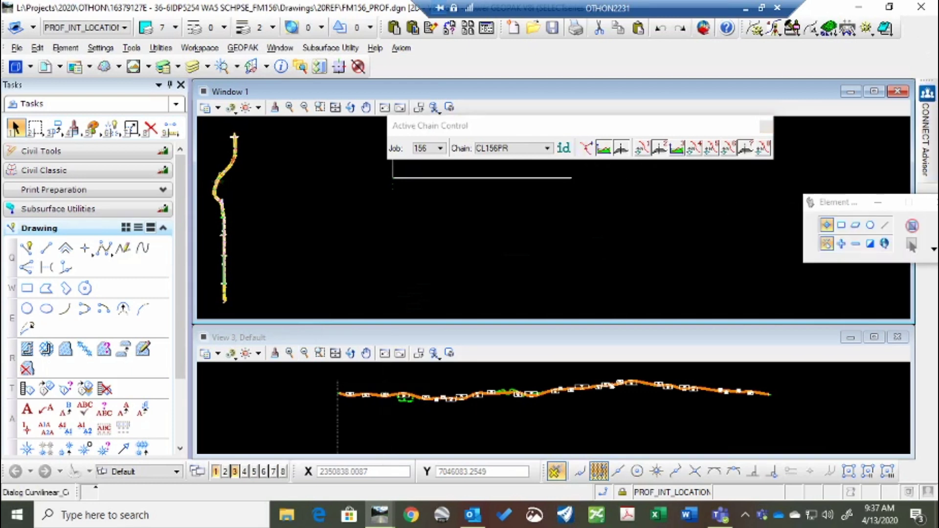
left_click_drag(934, 455, 630, 199)
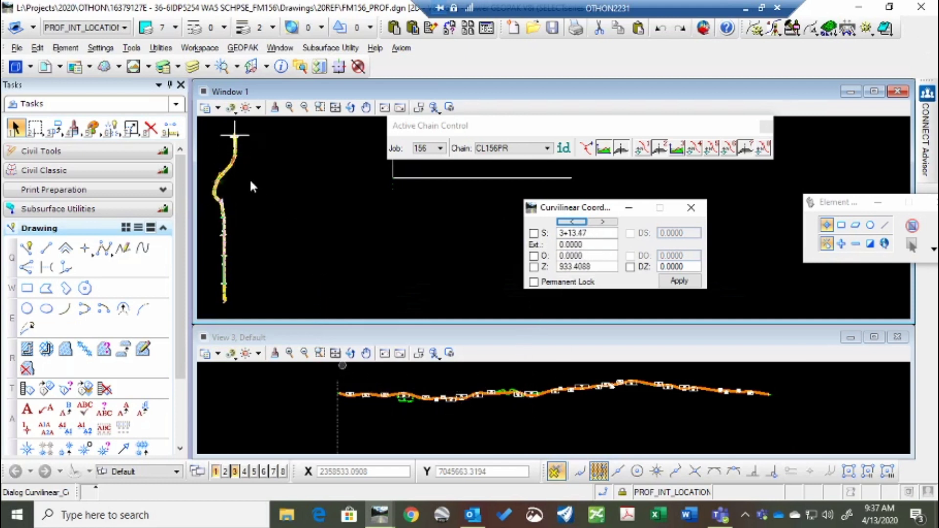
Turn on the ALIGN_INT_CHAIN level of the FM156_ALGN.dgn reference in the plan view at the side-street intersection
scroll(226, 155, "up", 1)
scroll(261, 244, "up", 1)
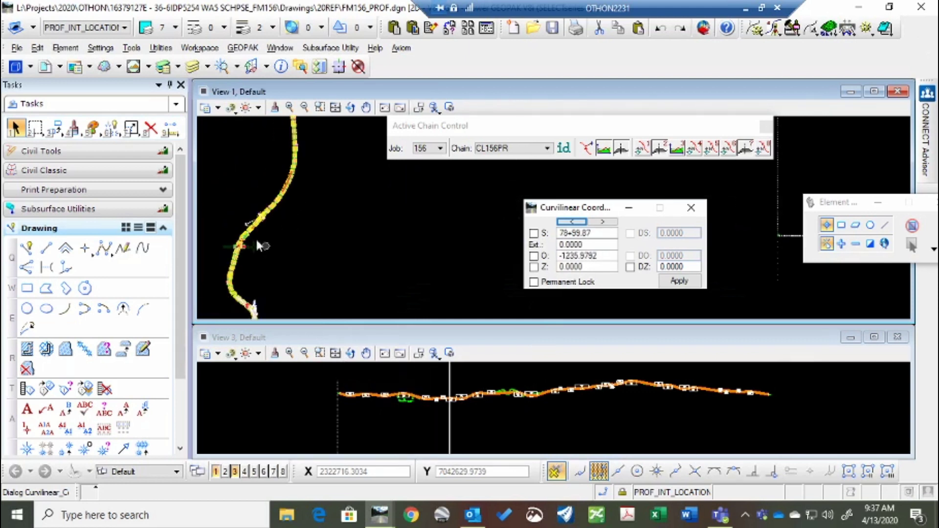
scroll(262, 244, "up", 3)
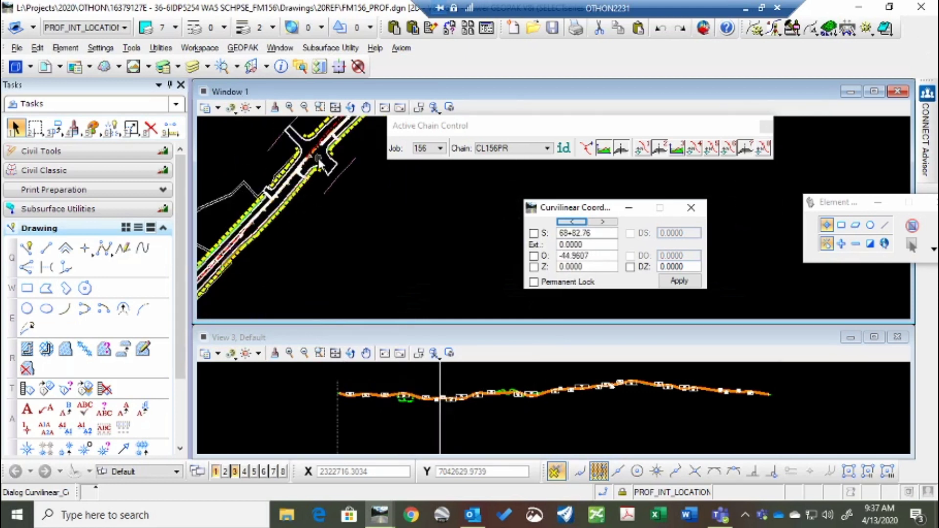
scroll(319, 162, "up", 2)
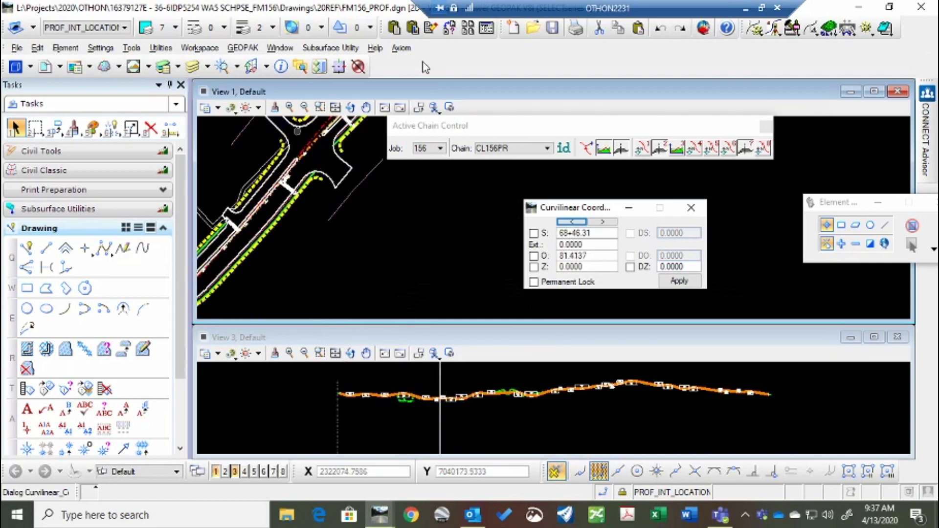
left_click(195, 67)
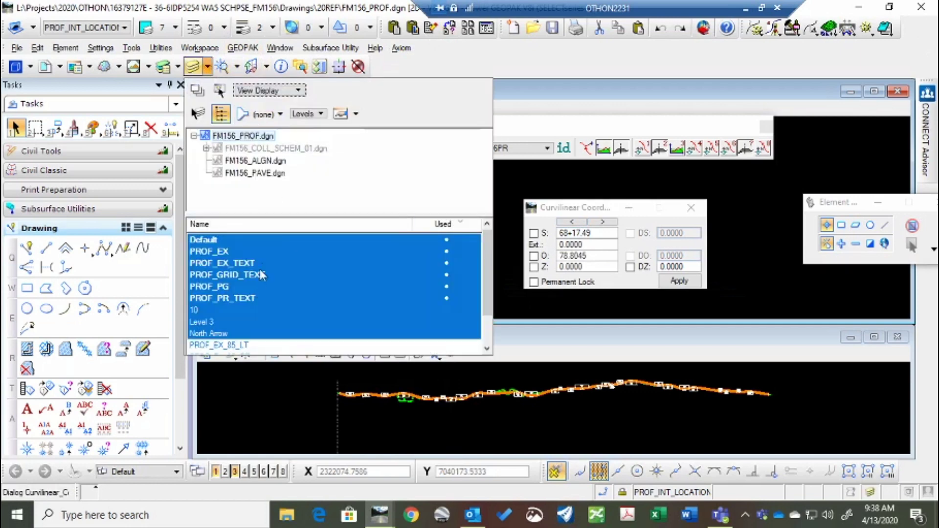
left_click(260, 162)
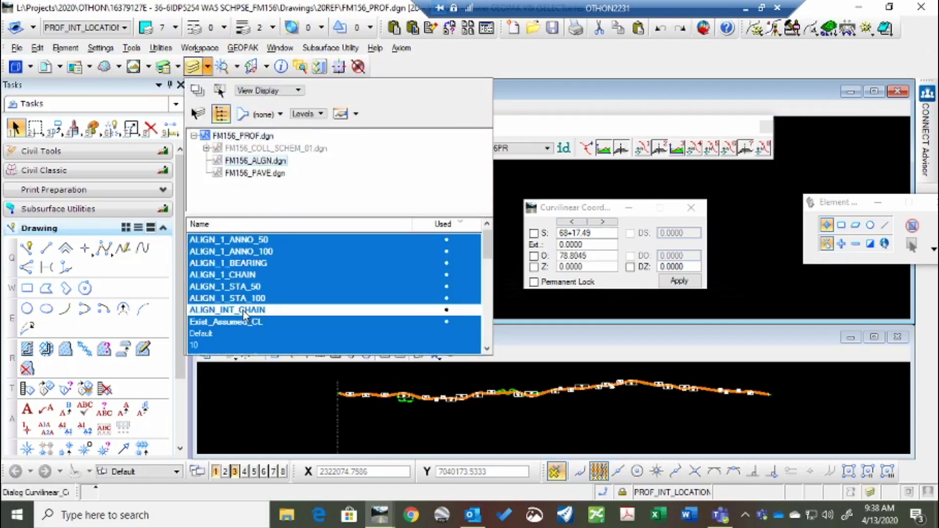
left_click(499, 372)
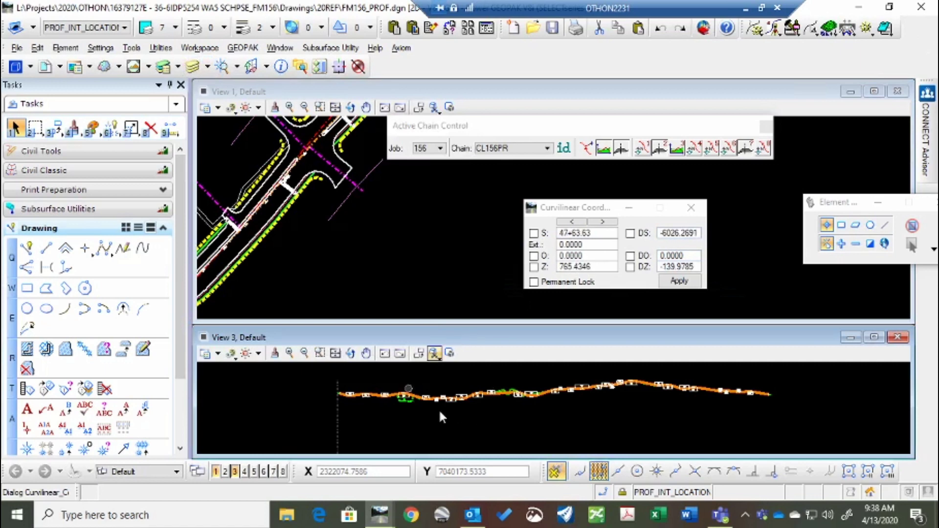
Snap to the crossing of the side-street chain and the CL156PR centerline, and lock that station with Permanent Lock
scroll(301, 132, "up", 5)
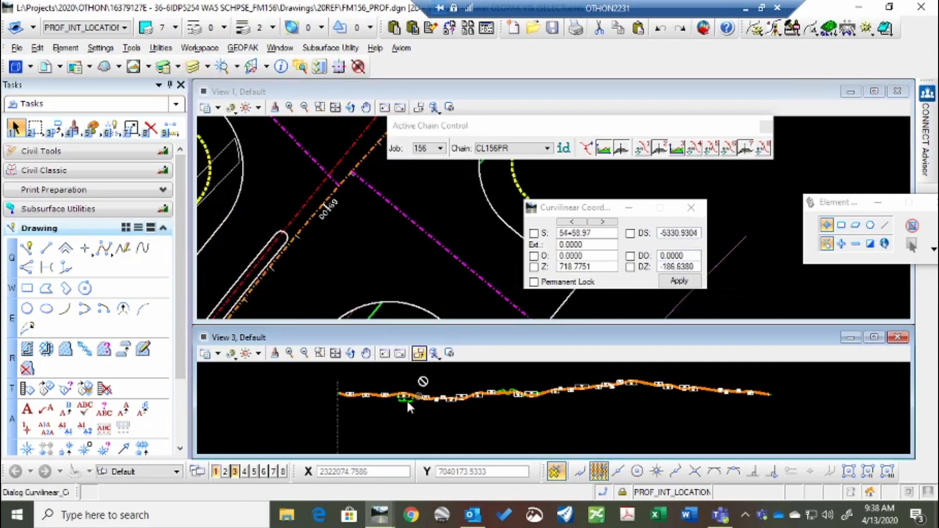
left_click(336, 185)
left_click(533, 233)
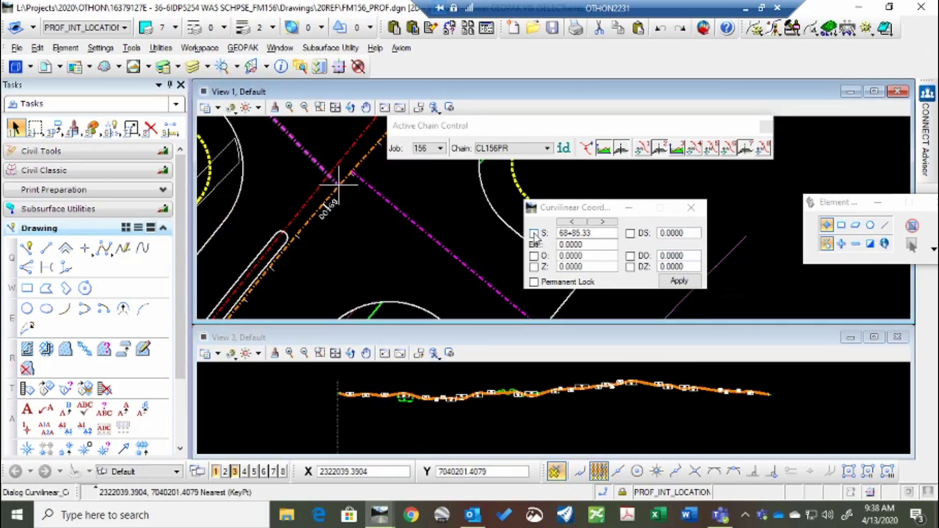
left_click(533, 282)
left_click(674, 286)
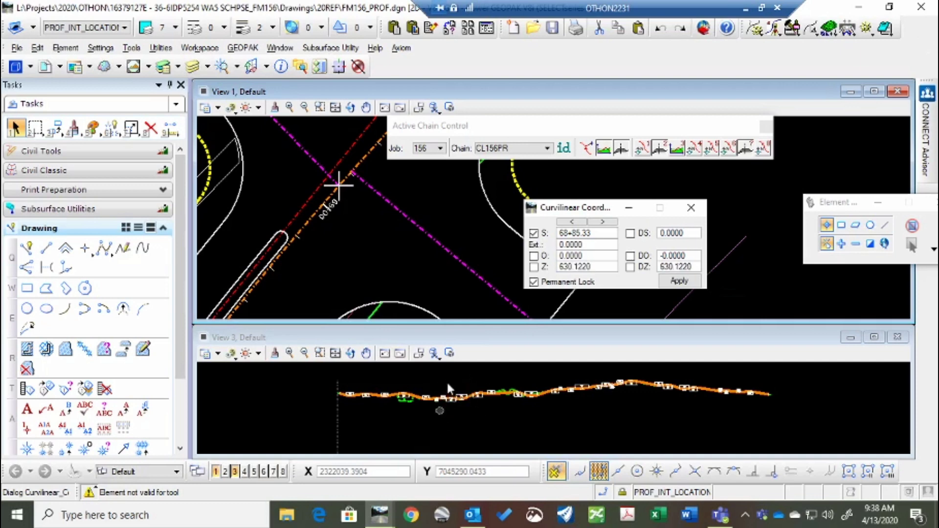
Draw a vertical line across the profile in view 3 at the locked station, from above the grade line to below it
left_click(47, 250)
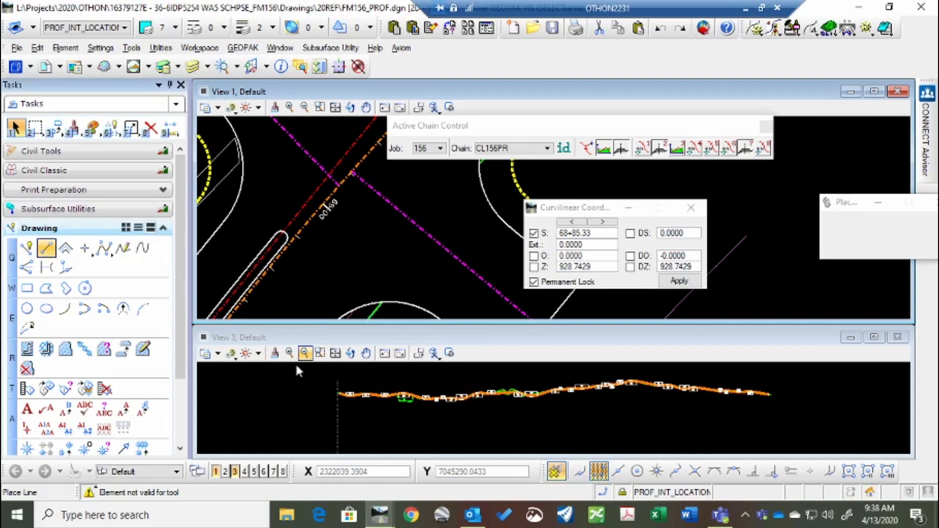
left_click(441, 386)
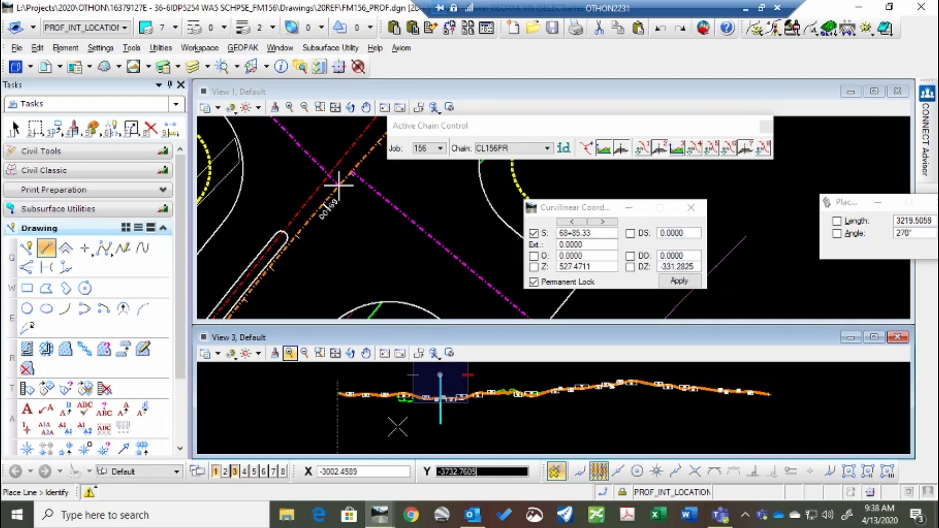
left_click(415, 418)
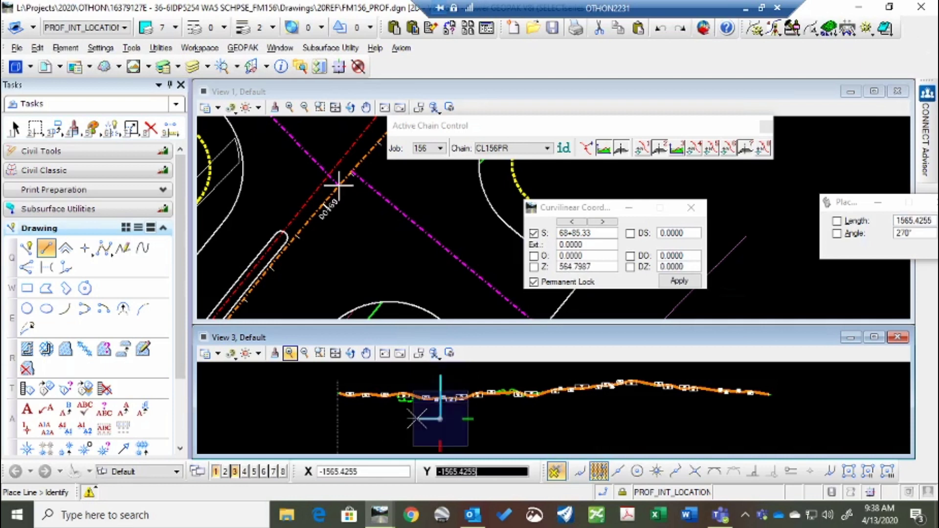
right_click(417, 418)
scroll(458, 422, "up", 4)
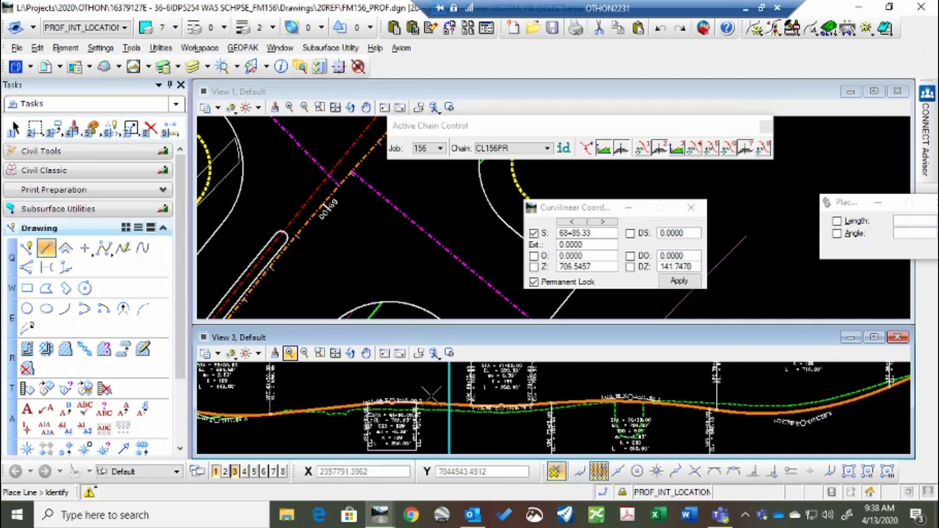
scroll(448, 407, "up", 3)
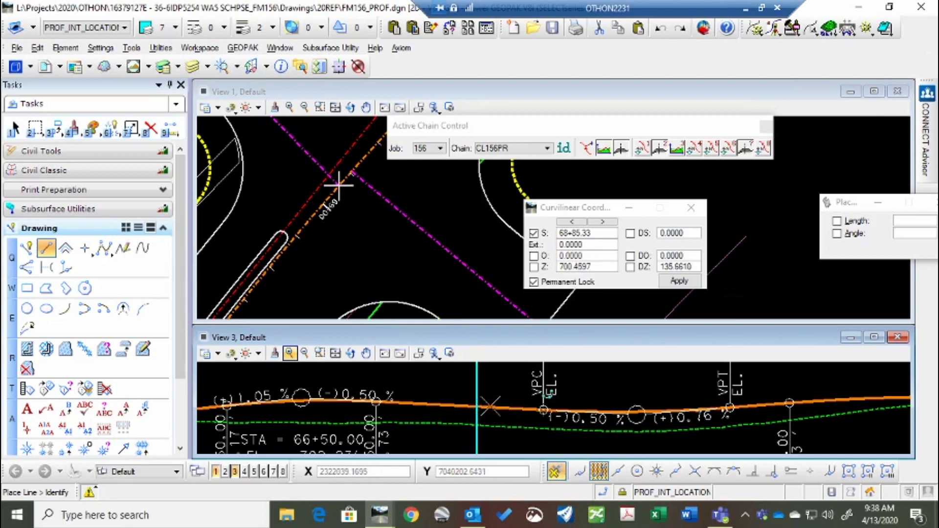
scroll(491, 409, "down", 4)
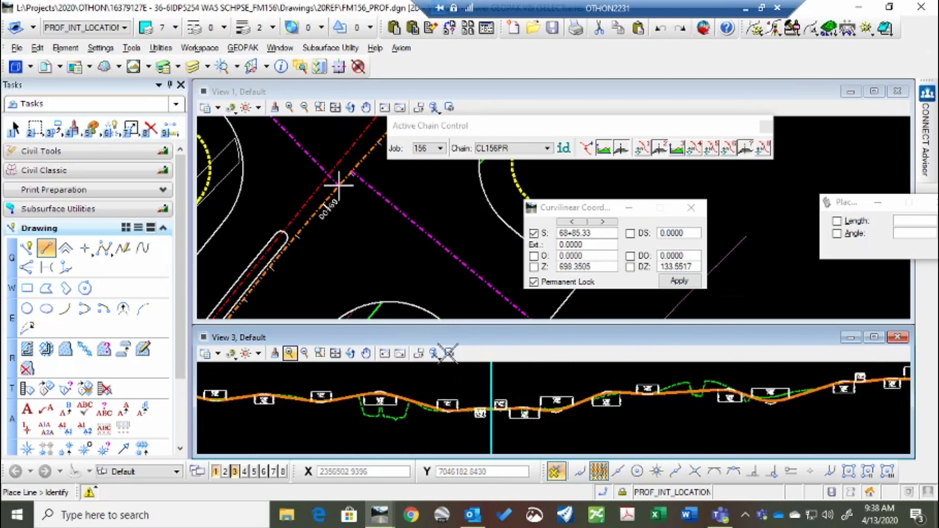
Release the intersection's station lock, enter station 75+00 in the Curvilinear Coordinates tool, and lock it with Permanent Lock
scroll(365, 255, "down", 3)
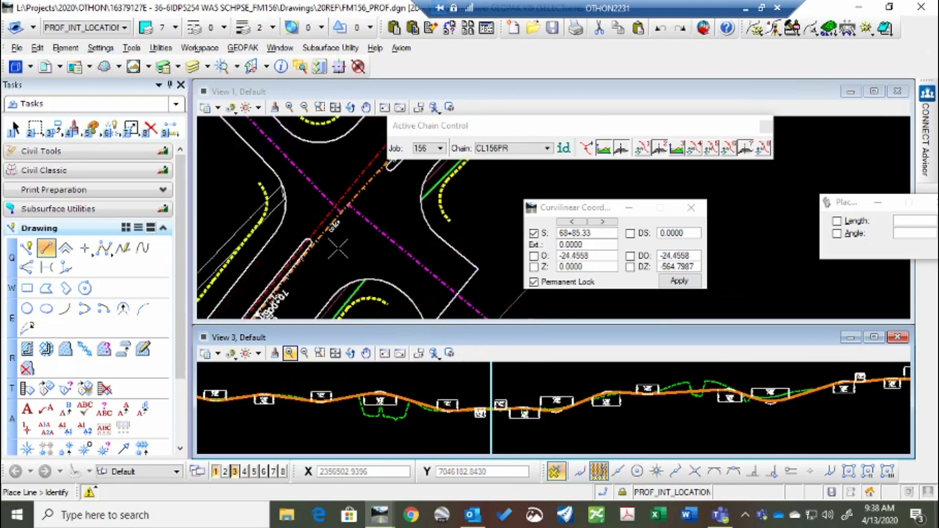
left_click(548, 240)
left_click(533, 282)
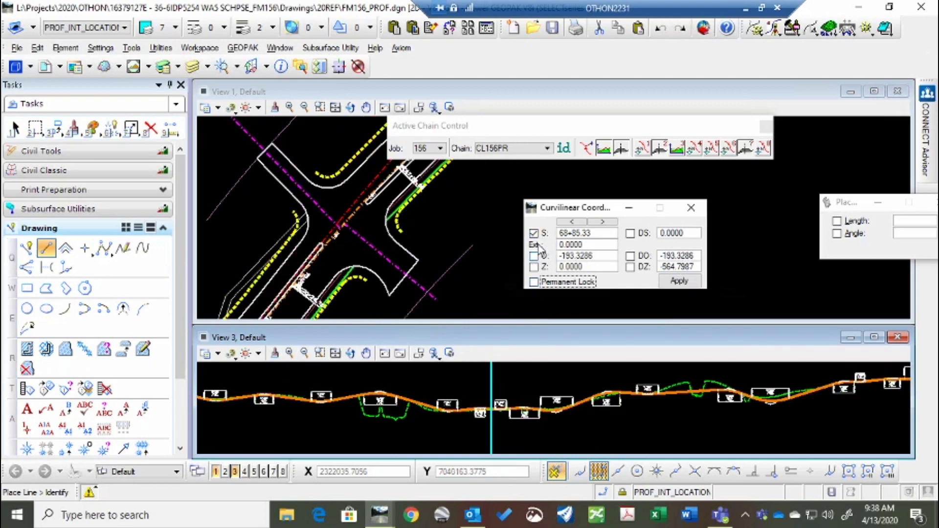
left_click_drag(592, 234, 576, 234)
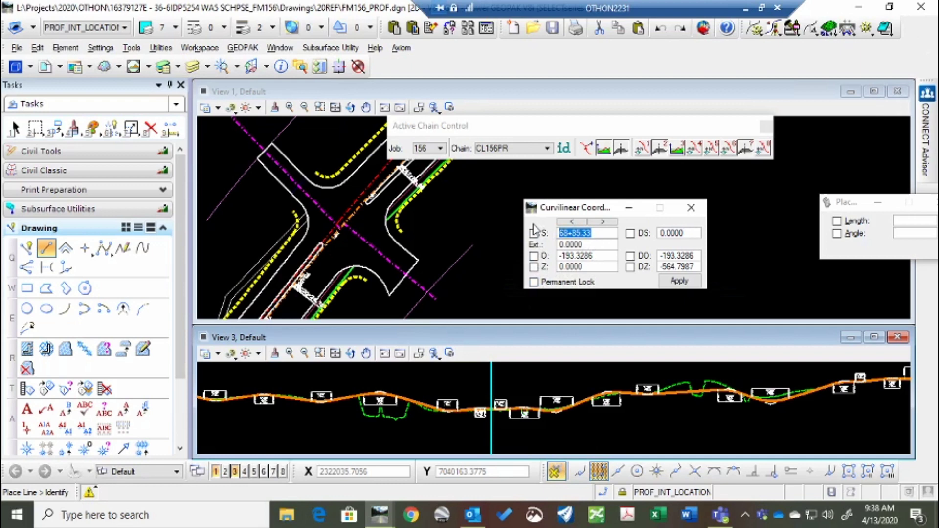
type("75+")
type("00")
key("Tab")
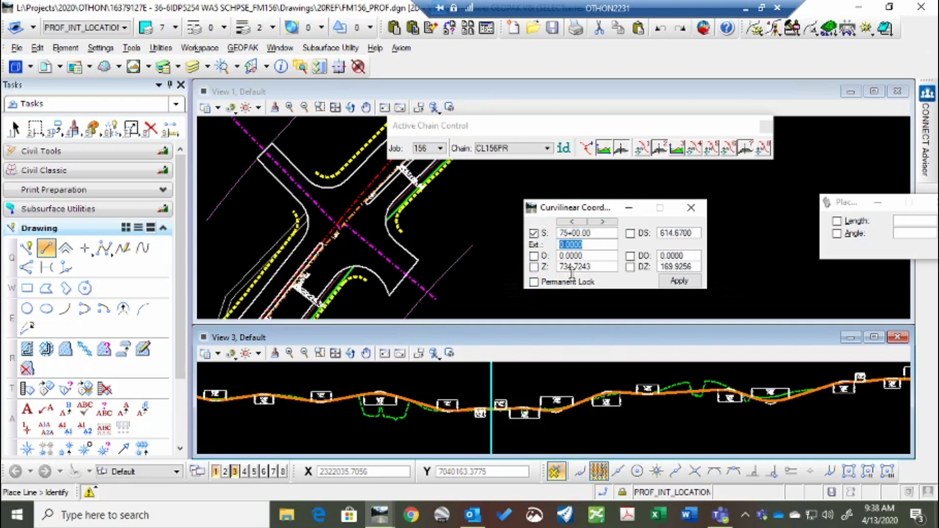
left_click(572, 282)
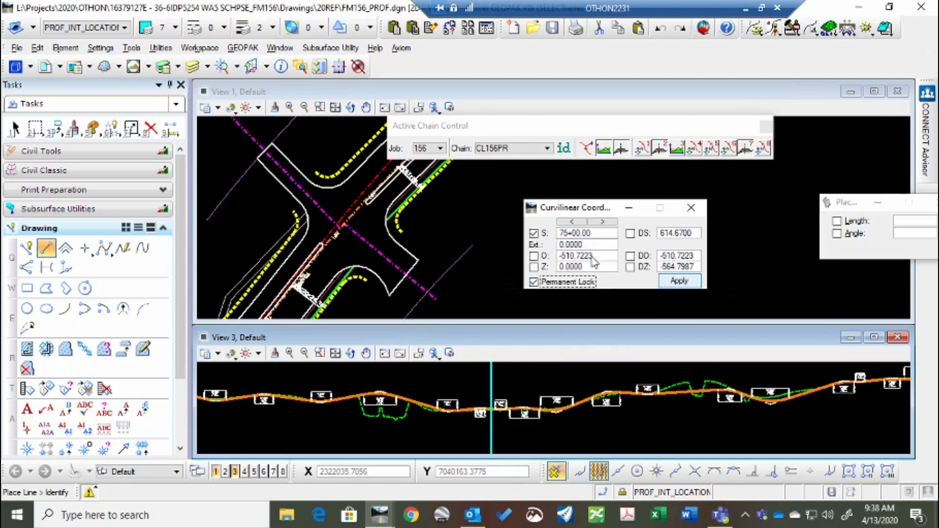
left_click(680, 283)
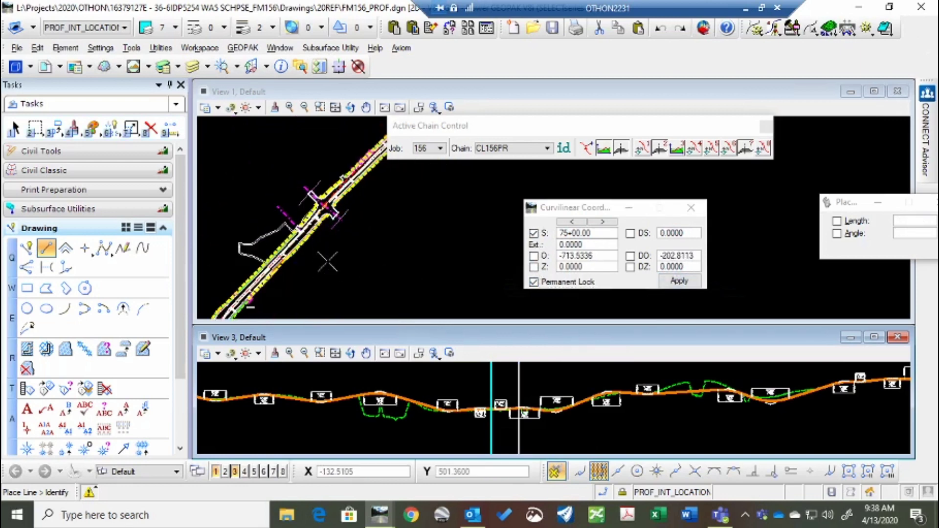
Draw a line across the FM 156 roadway in the plan view at locked station 75+00 and release the station lock
left_click(243, 215)
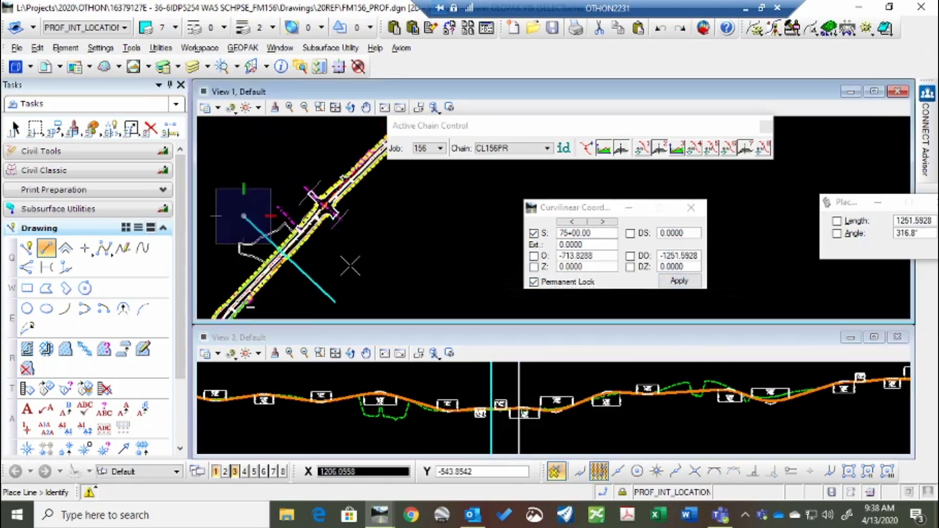
left_click(344, 265)
right_click(338, 259)
scroll(322, 288, "up", 5)
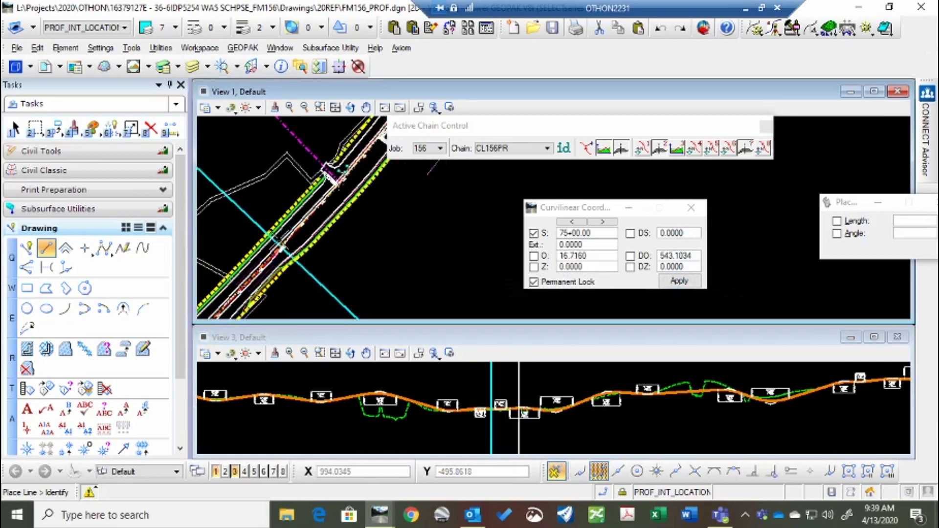
scroll(282, 235, "down", 2)
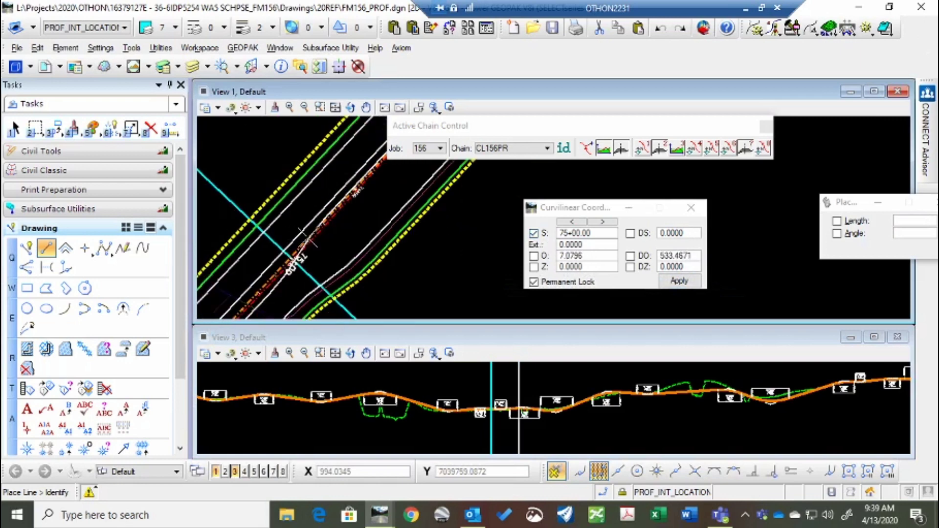
left_click(533, 233)
left_click(545, 284)
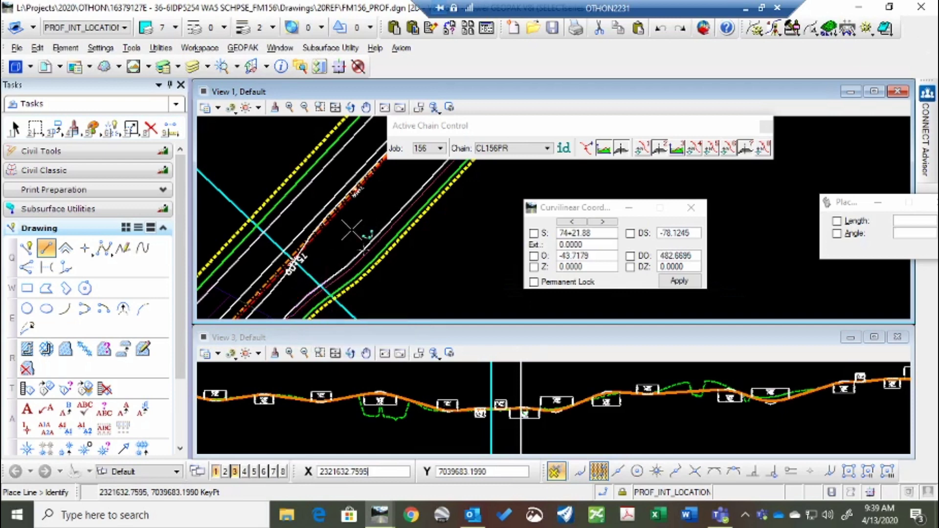
Set the Z elevation to 695 in the Curvilinear Coordinates tool and hold it with Permanent Lock
scroll(534, 409, "down", 1)
scroll(531, 409, "up", 2)
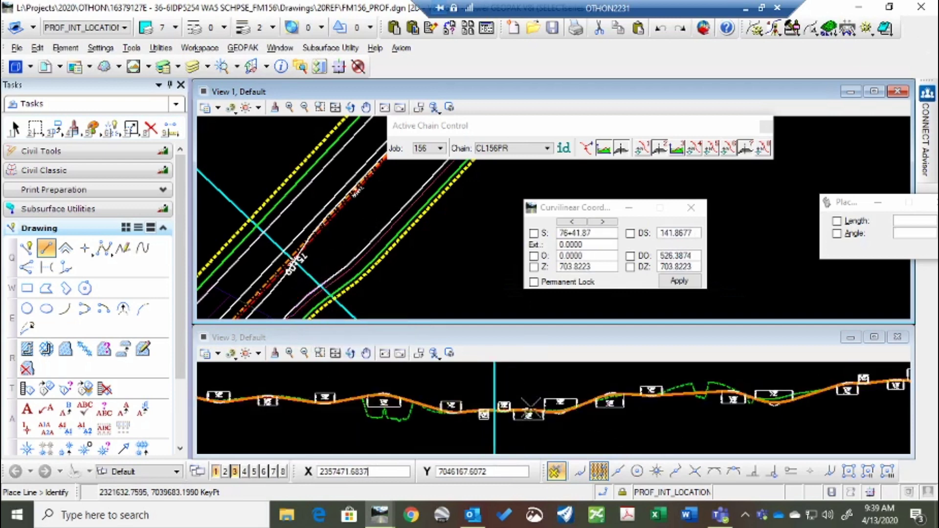
scroll(507, 424, "up", 2)
scroll(456, 395, "down", 2)
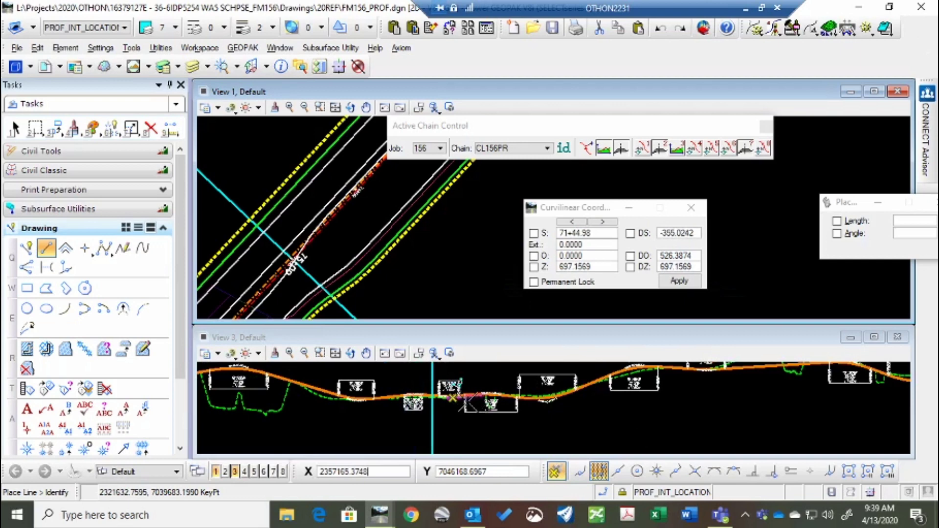
scroll(475, 426, "up", 1)
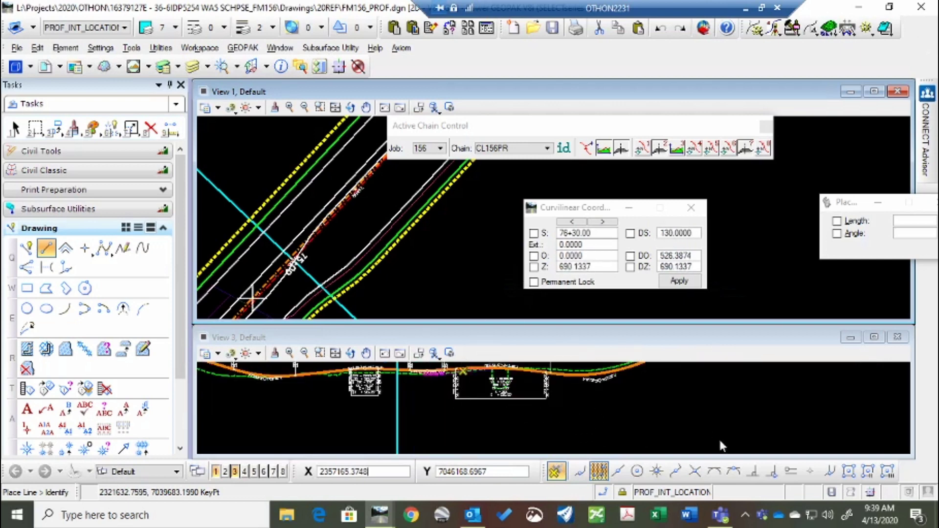
scroll(610, 379, "up", 2)
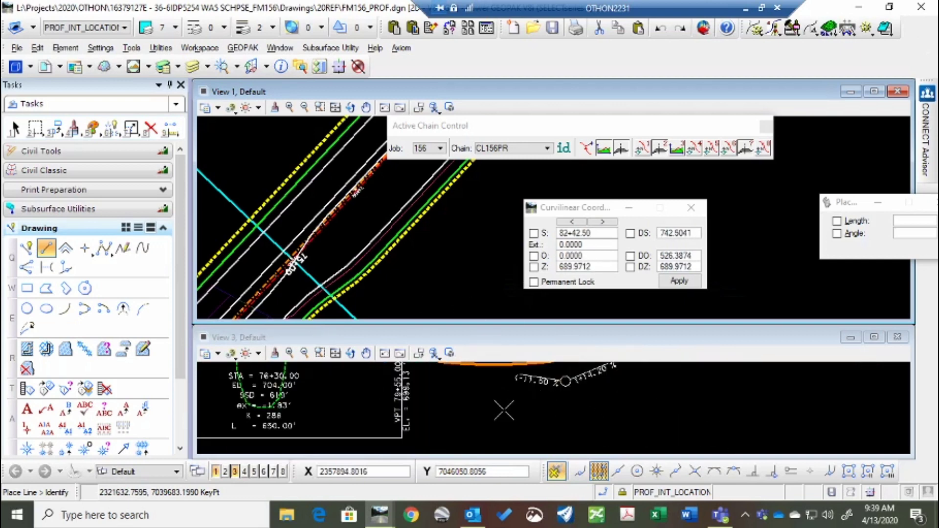
scroll(509, 374, "down", 2)
scroll(516, 394, "up", 3)
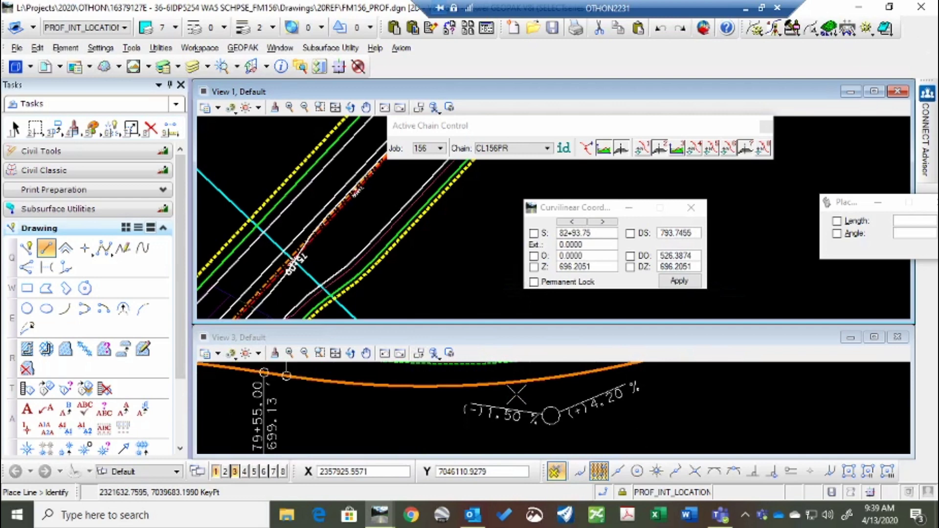
middle_click(452, 391)
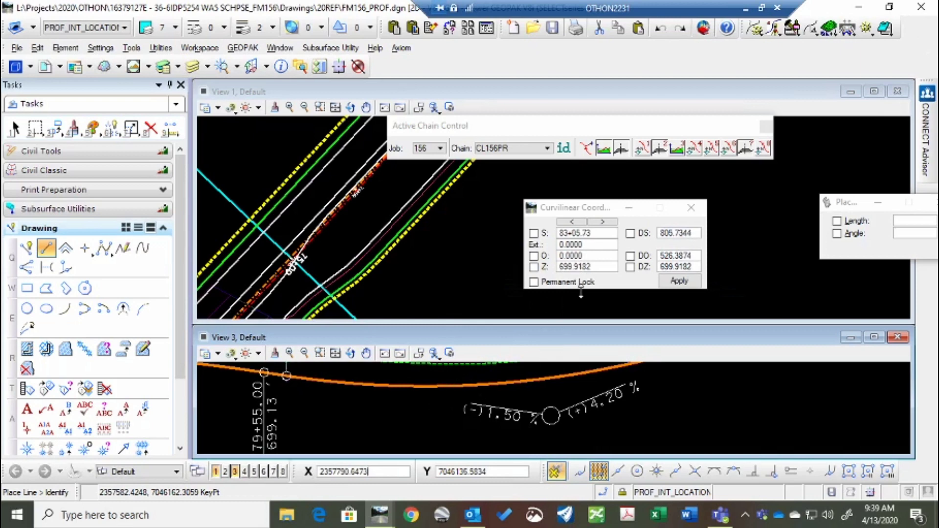
double_click(589, 267)
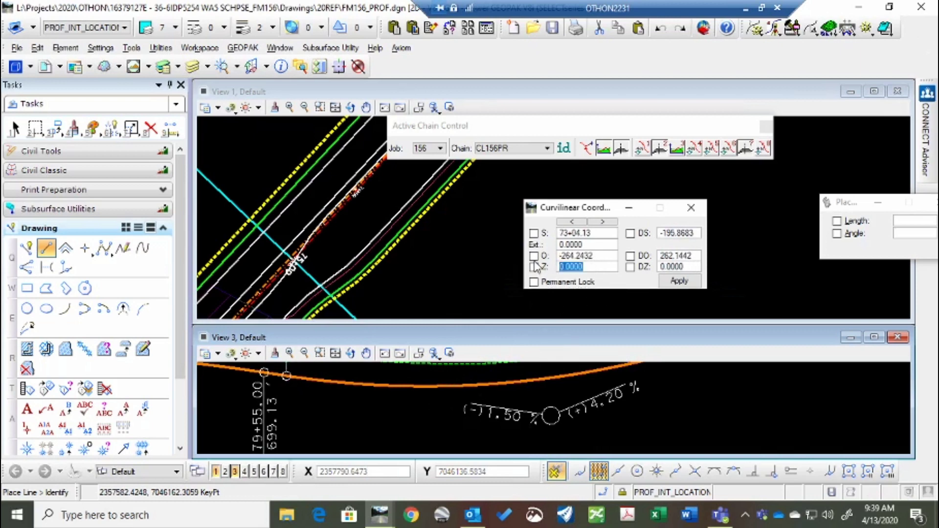
type("695")
key("Tab")
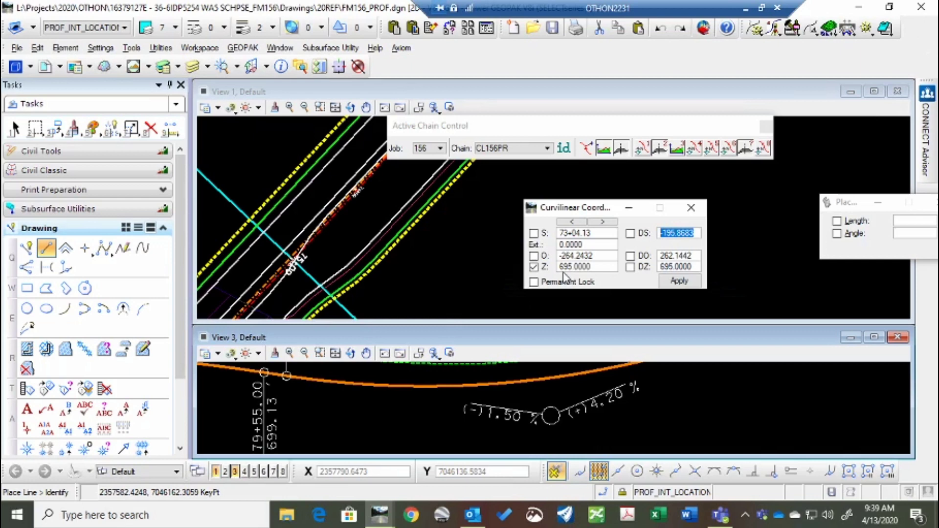
left_click(534, 282)
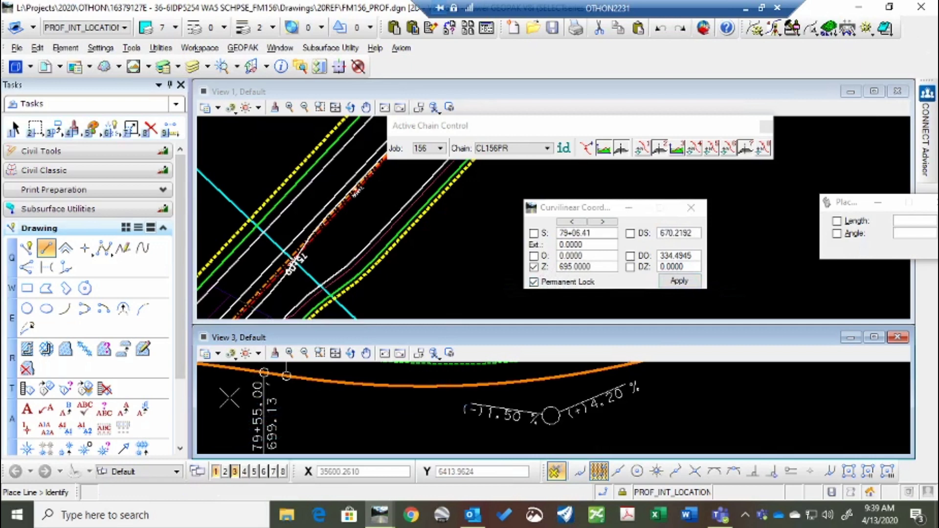
Draw a horizontal line in the profile view at the locked 695 elevation, beneath the sag curve beyond station 79+55
left_click(229, 403)
left_click(752, 422)
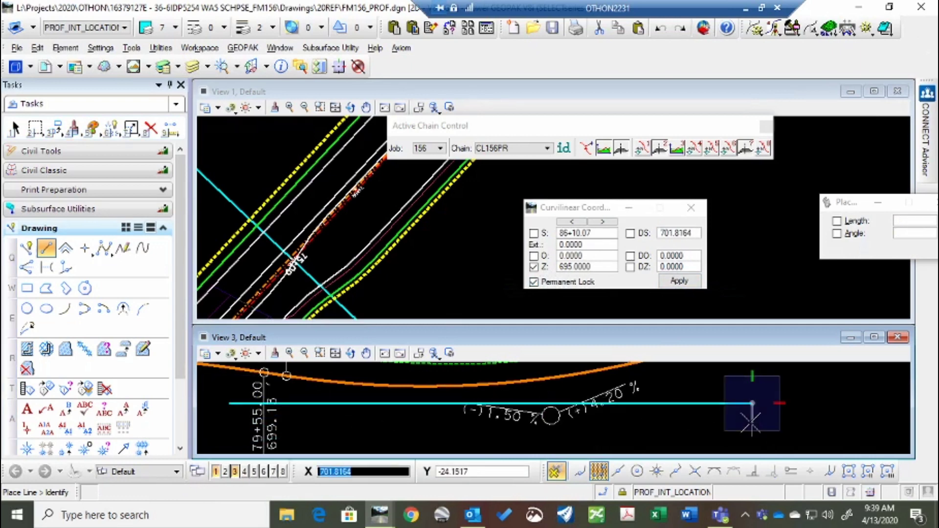
right_click(752, 422)
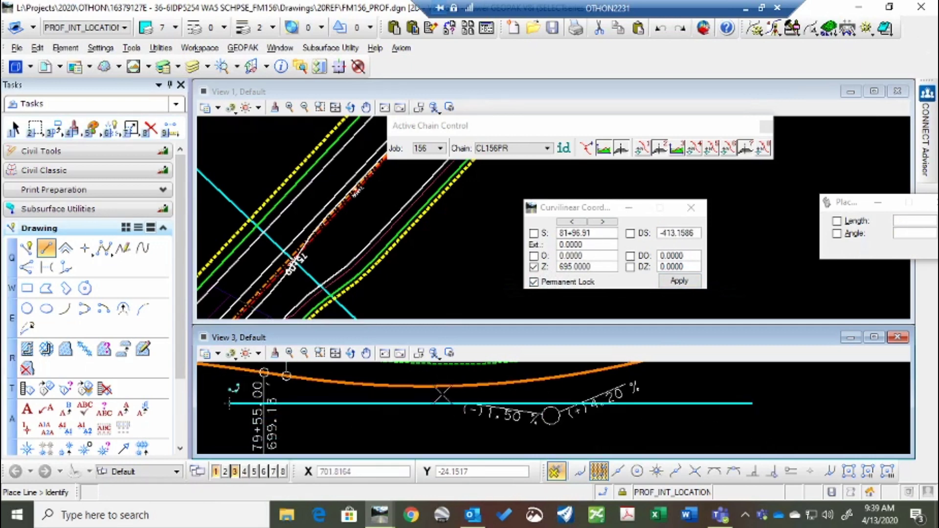
scroll(441, 398, "down", 5)
scroll(443, 379, "up", 2)
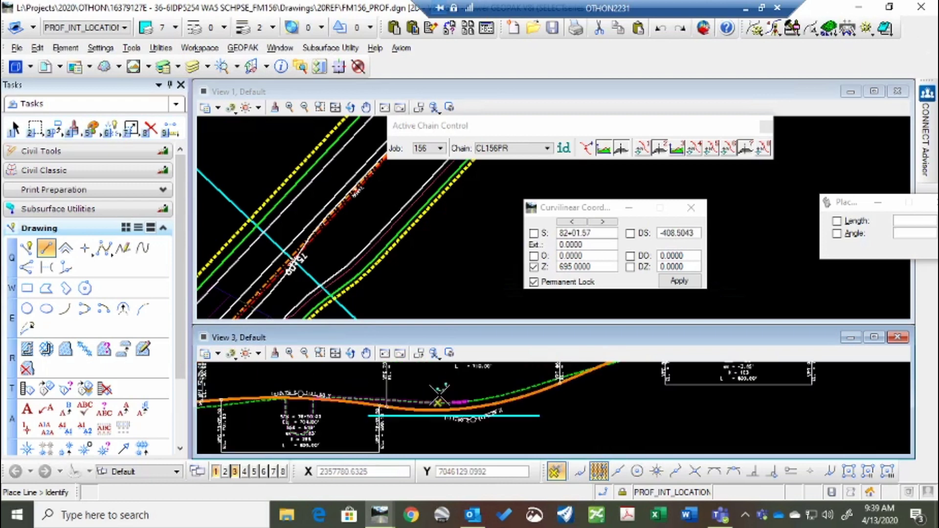
Delete the horizontal 695 elevation line from the profile and the station 75+00 line from the plan view
left_click(8, 120)
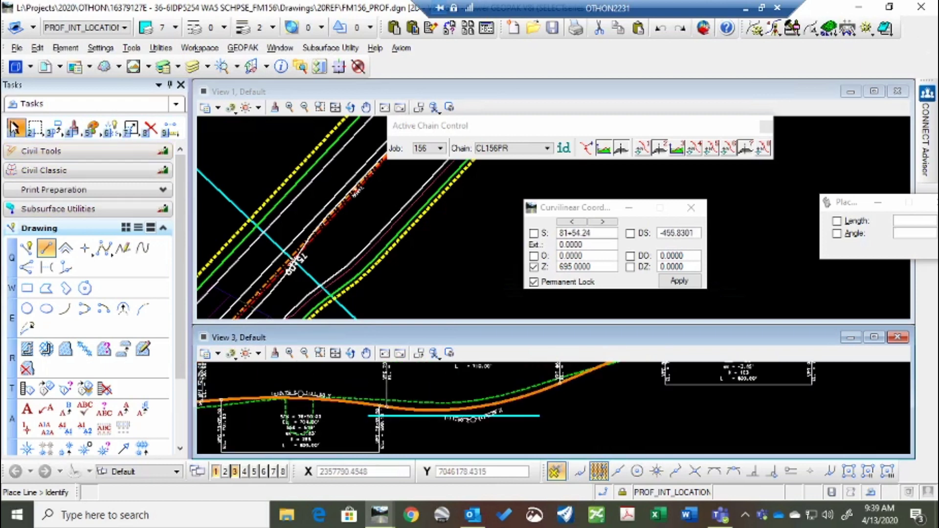
left_click(529, 416)
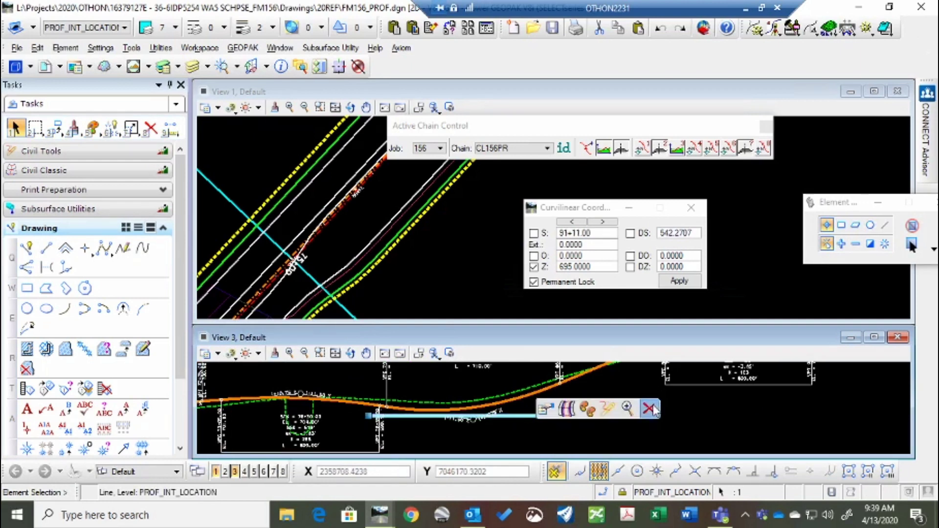
key("Delete")
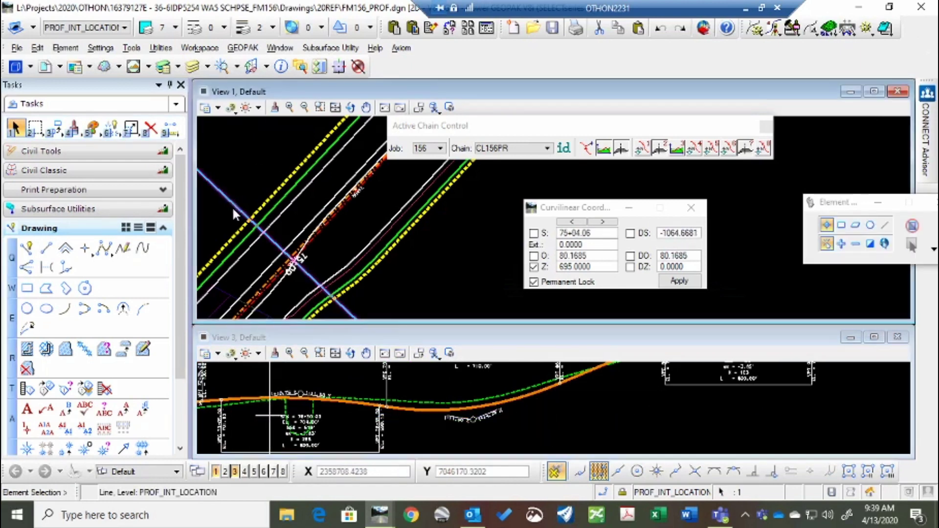
key("Delete")
left_click(232, 207)
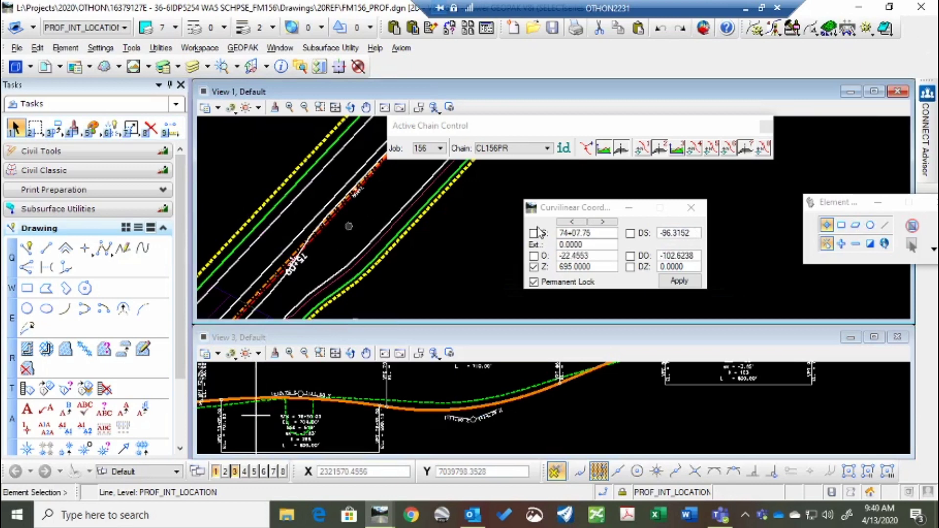
Release the elevation lock by turning off Permanent Lock and move the Curvilinear Coordinates window away from the plan linework
left_click(533, 282)
left_click(534, 281)
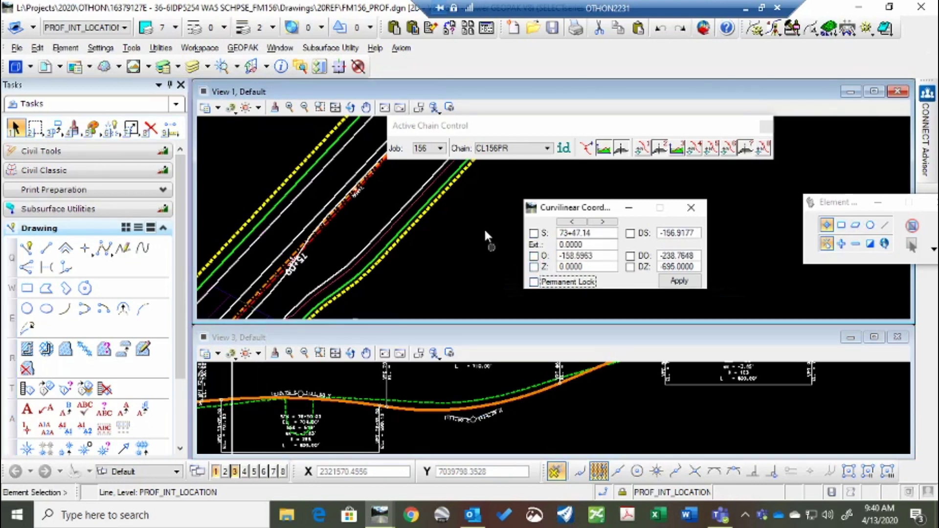
left_click(475, 221)
left_click_drag(560, 213, 617, 214)
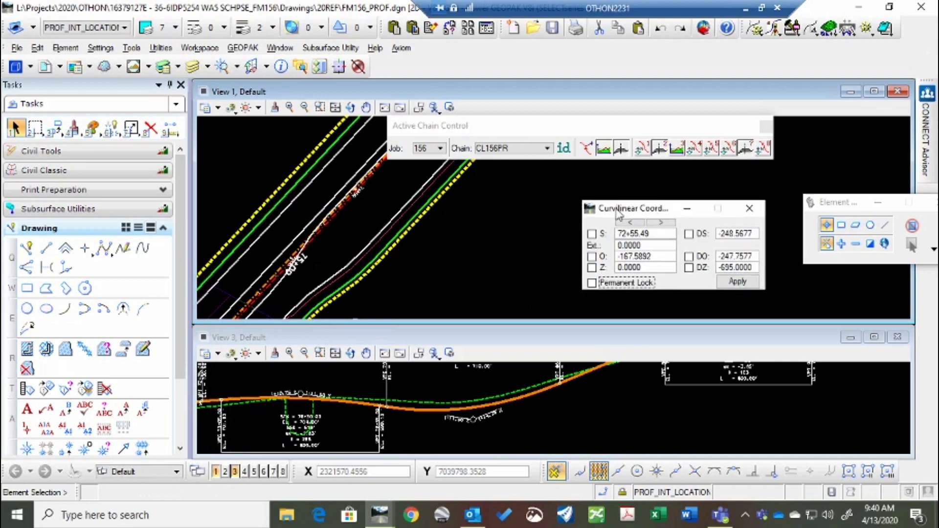